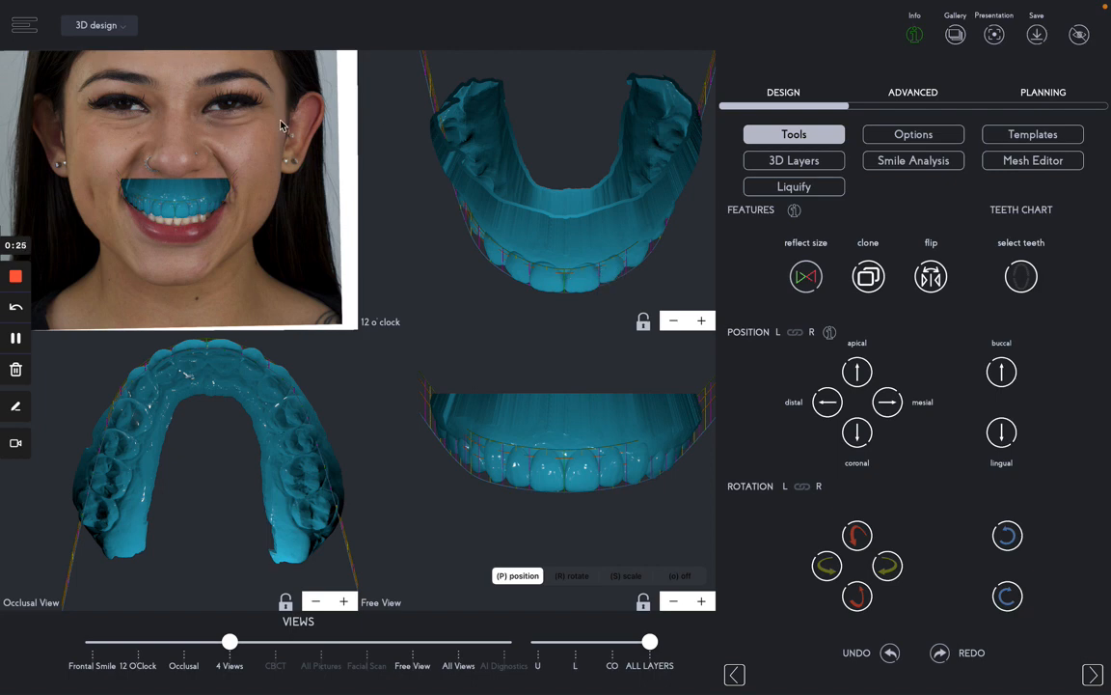
# - Show the 3D Layers visibility sliders from the Design panel
pyautogui.click(805, 164)
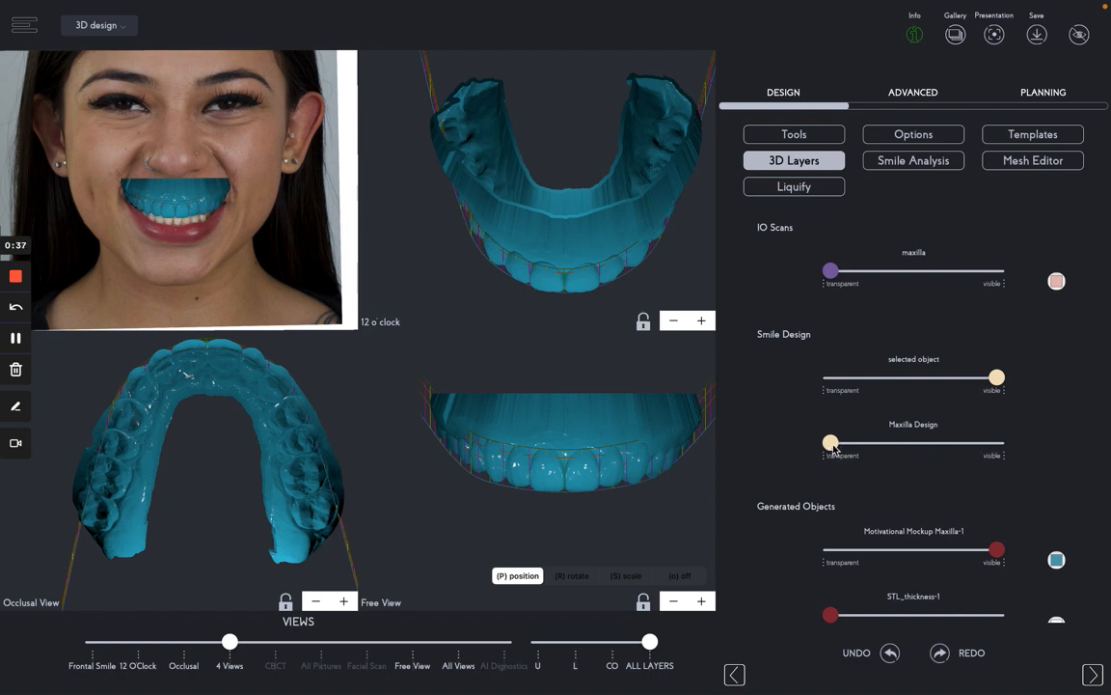
# - Raise the Maxilla Design slider to fully visible and select an upper tooth
pyautogui.moveTo(835, 447); pyautogui.dragTo(990, 444)
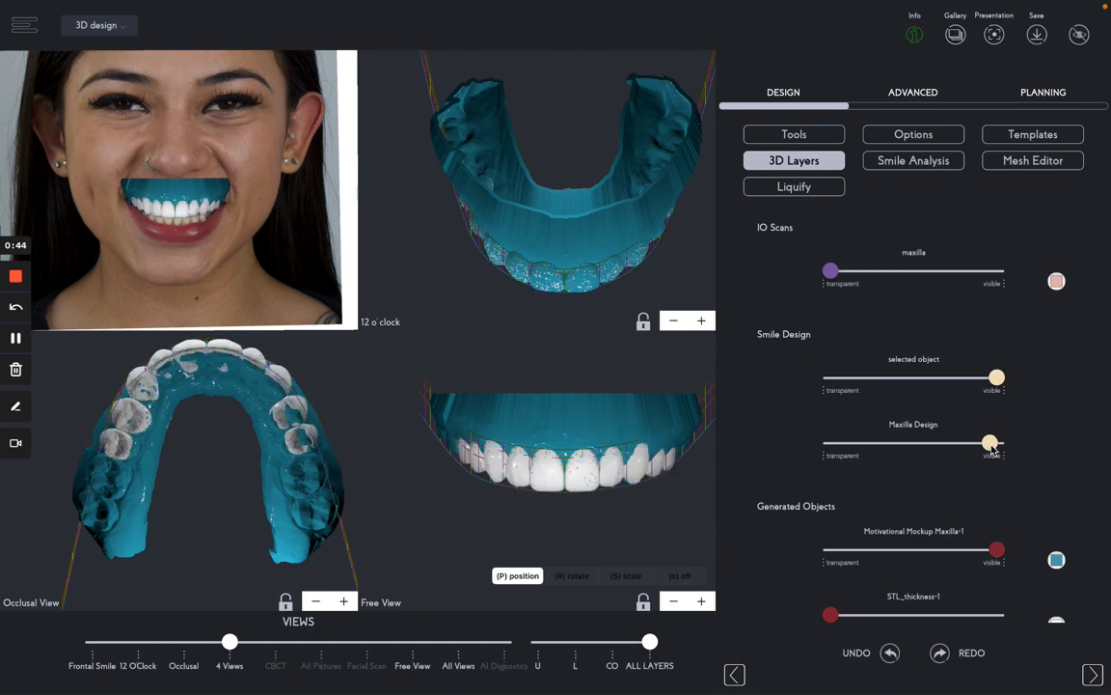
pyautogui.click(623, 477)
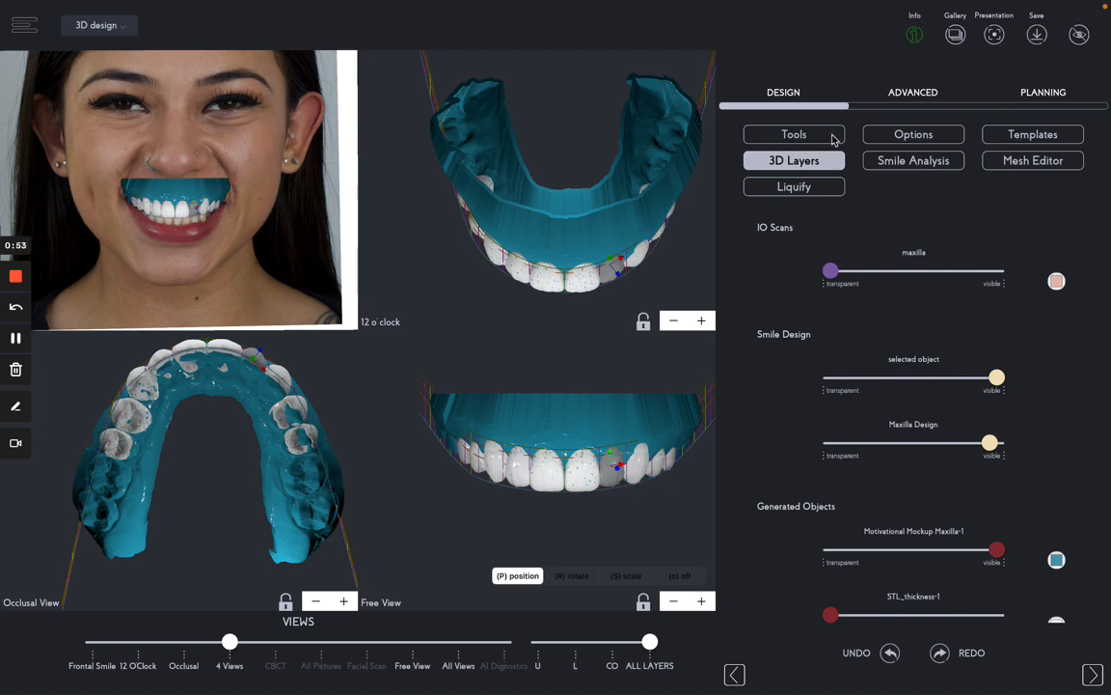
# - Increase the selected upper tooth's height once with the Size L/R height + control
pyautogui.click(795, 134)
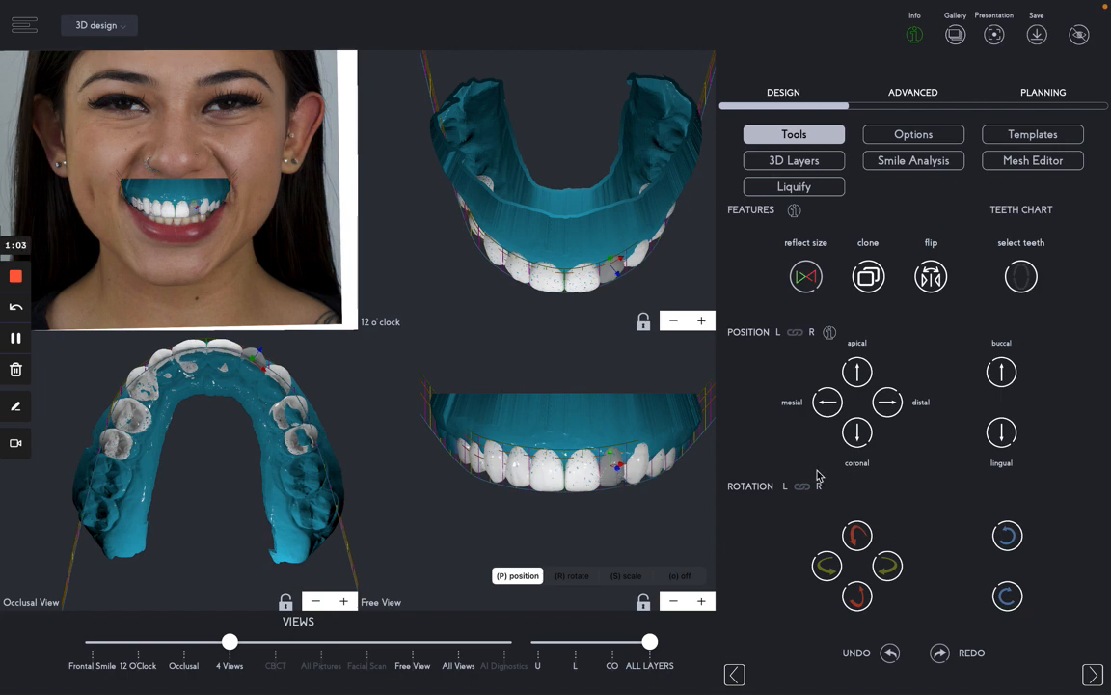
pyautogui.scroll(-4, 818, 476)
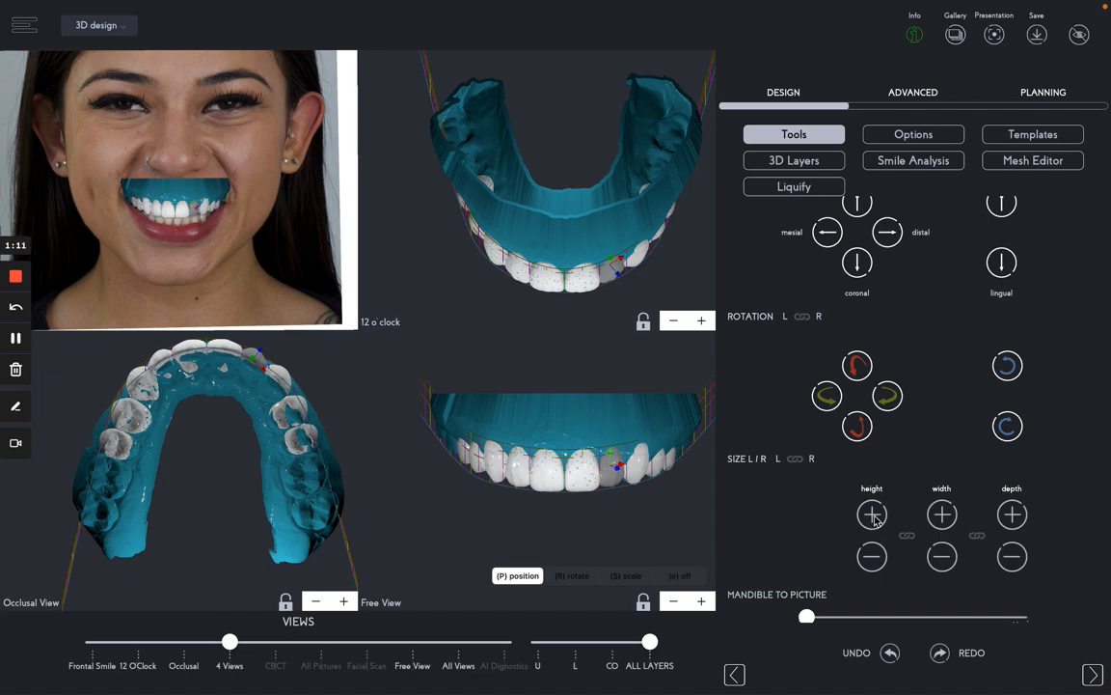
pyautogui.click(875, 517)
pyautogui.scroll(1, 870, 442)
pyautogui.scroll(1, 871, 442)
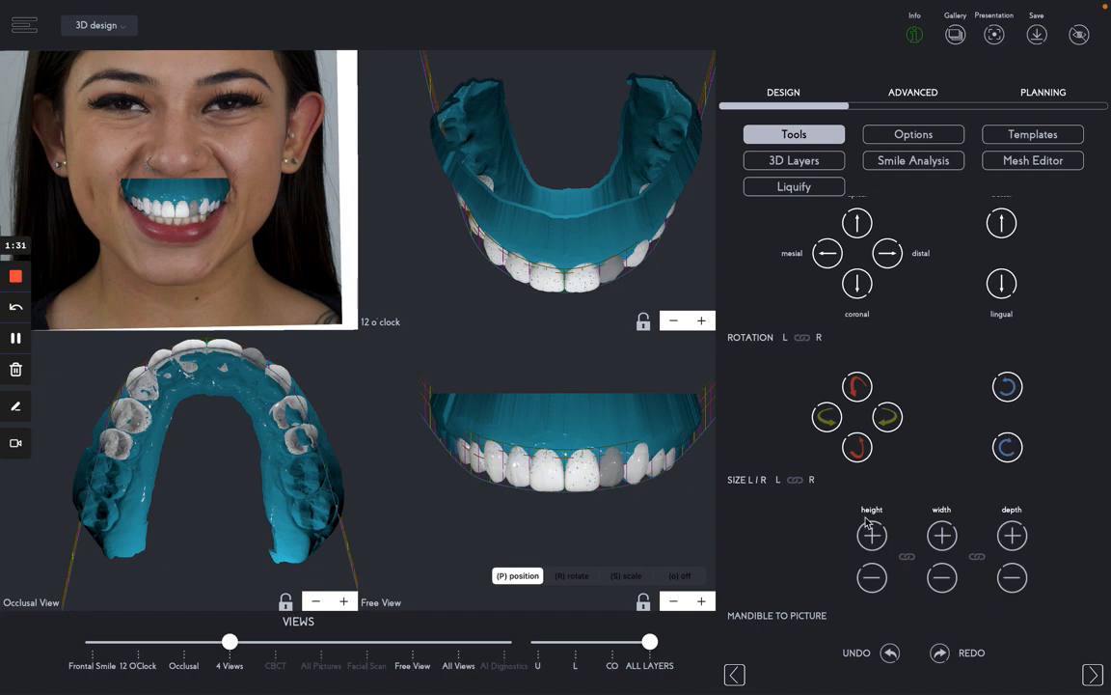
pyautogui.scroll(-1, 856, 518)
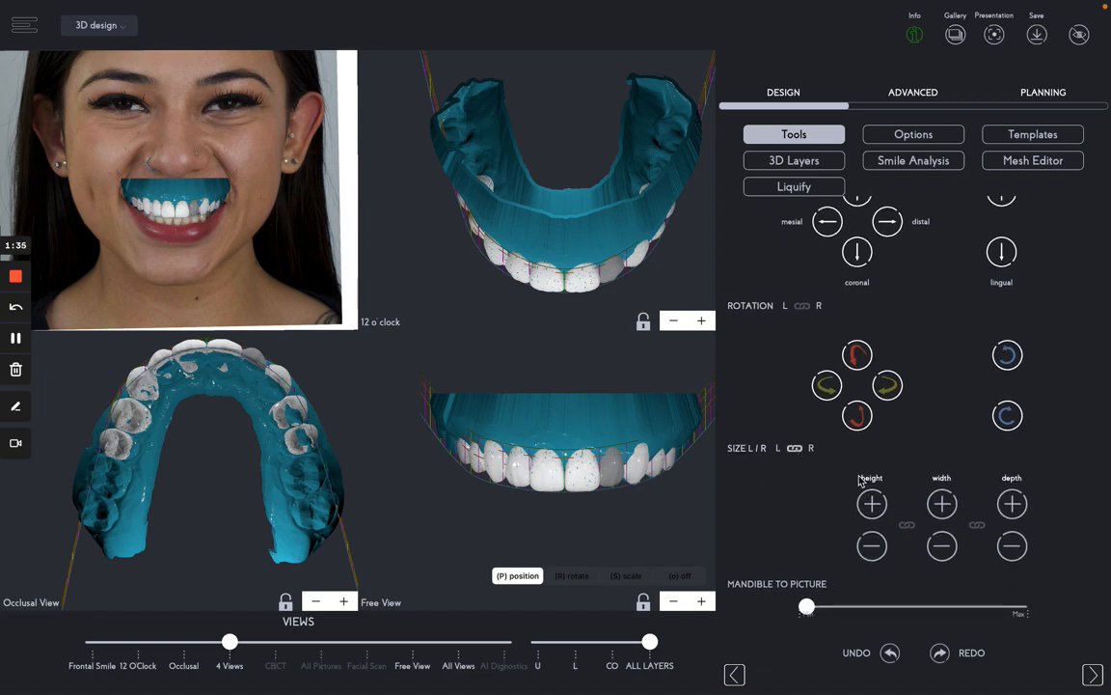
# - Link left/right sizing, lengthen both matching teeth, then select the adjacent premolar
pyautogui.click(796, 449)
pyautogui.click(870, 504)
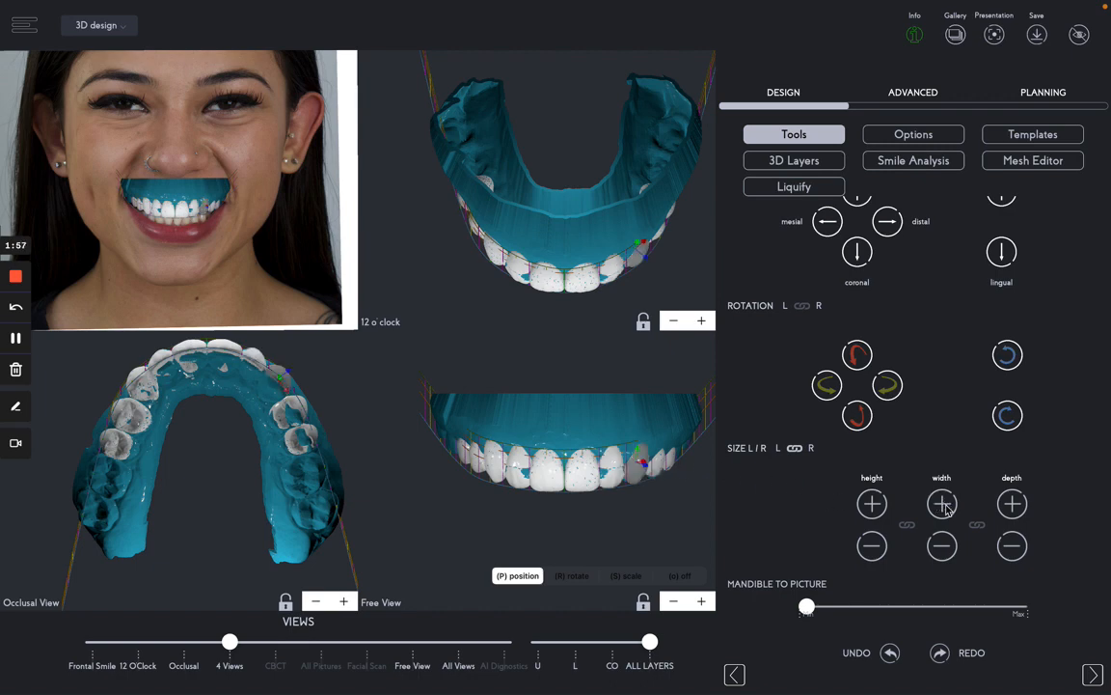
pyautogui.click(657, 467)
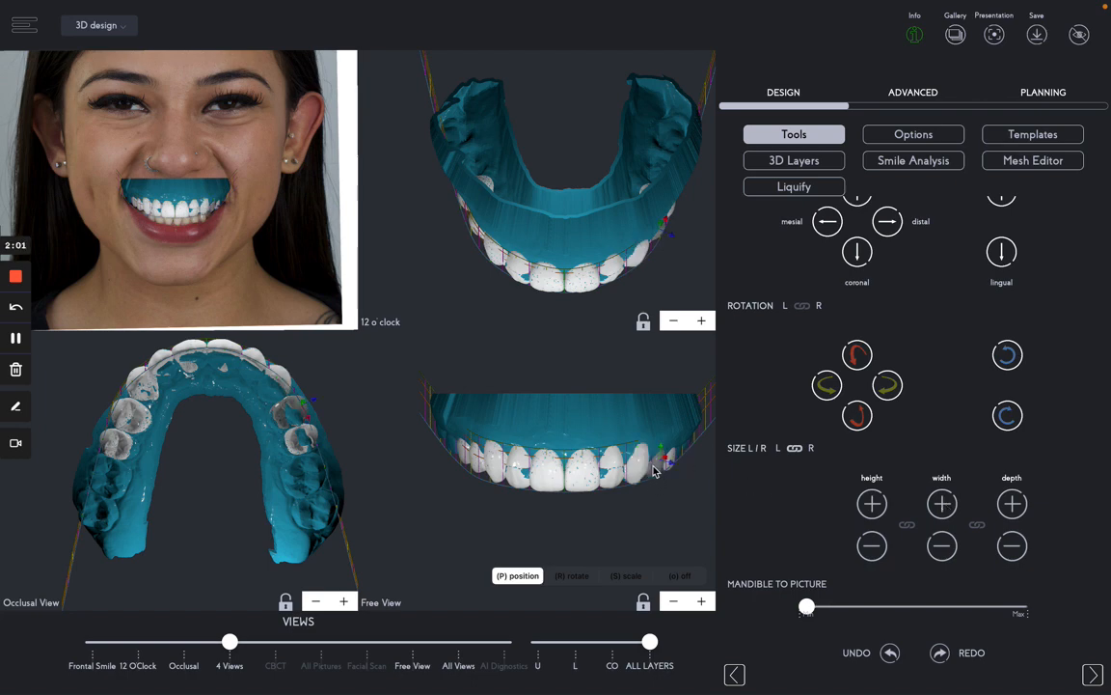
pyautogui.scroll(3, 892, 466)
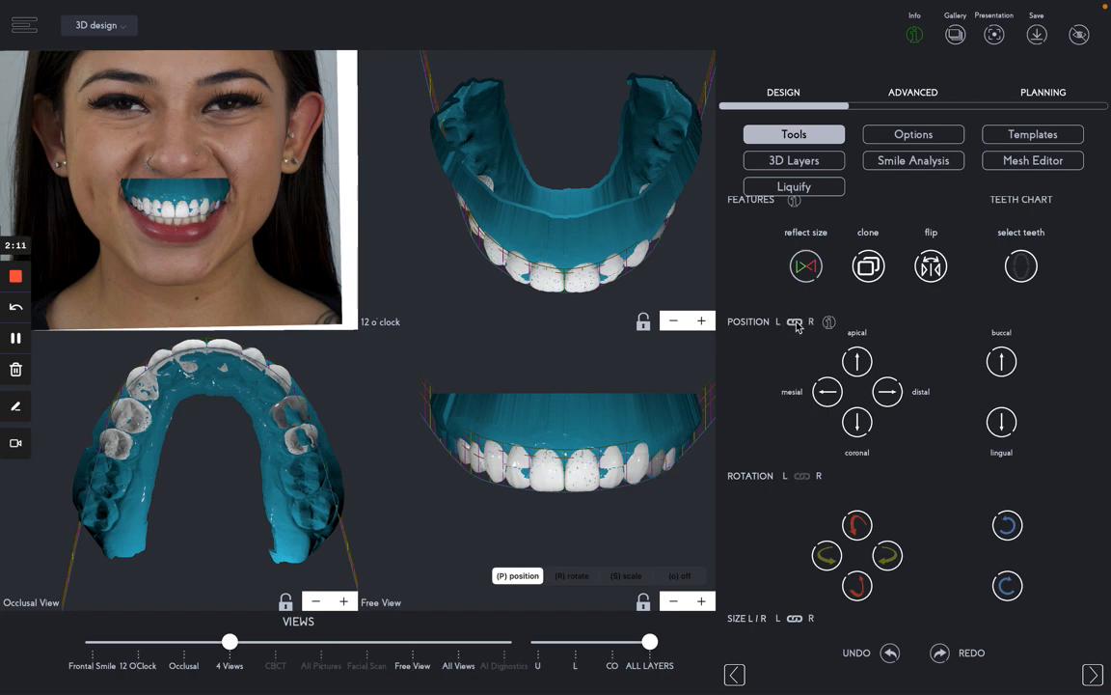
# - Nudge the selected premolars buccally, then select the next tooth and move it outward too
pyautogui.click(1001, 366)
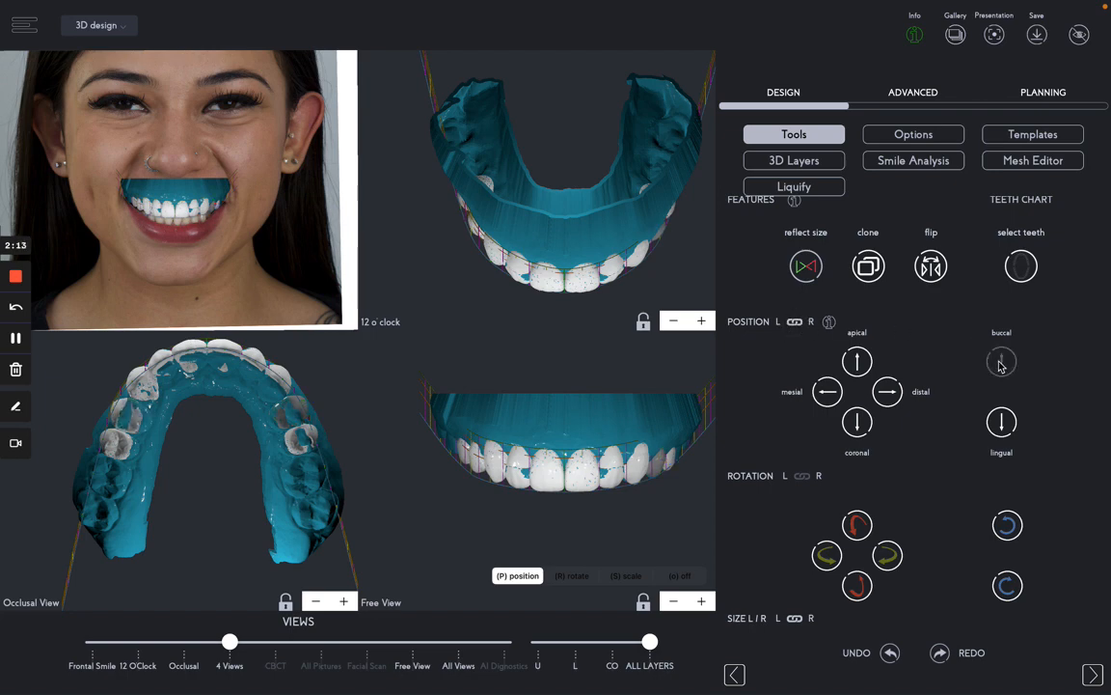
pyautogui.click(672, 464)
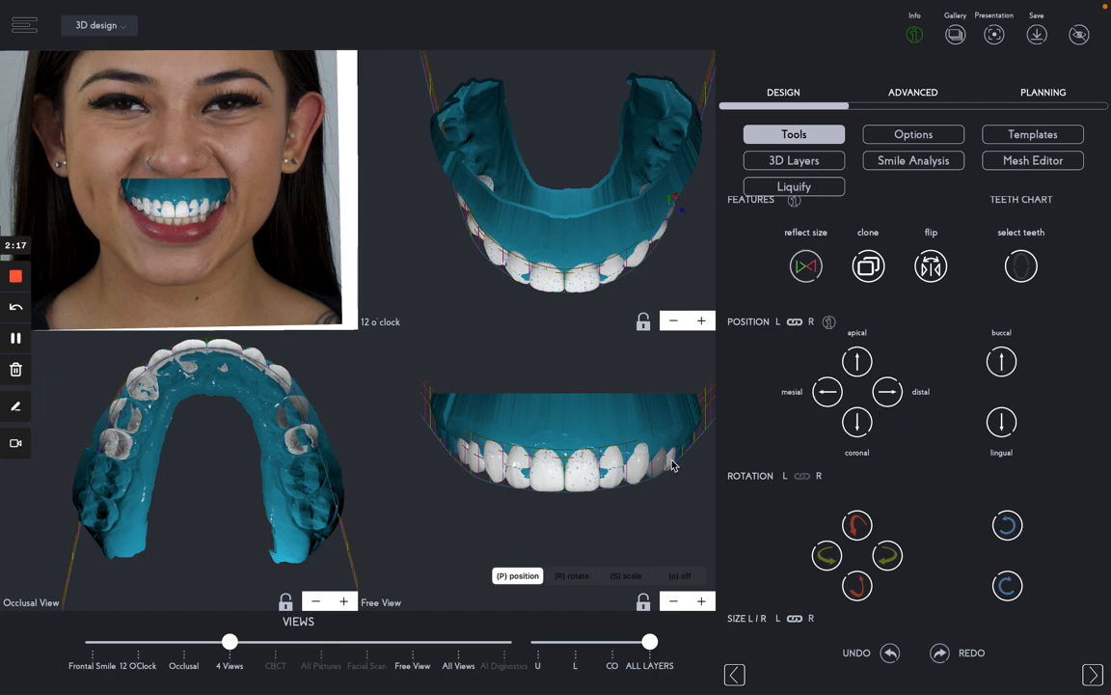
pyautogui.click(998, 366)
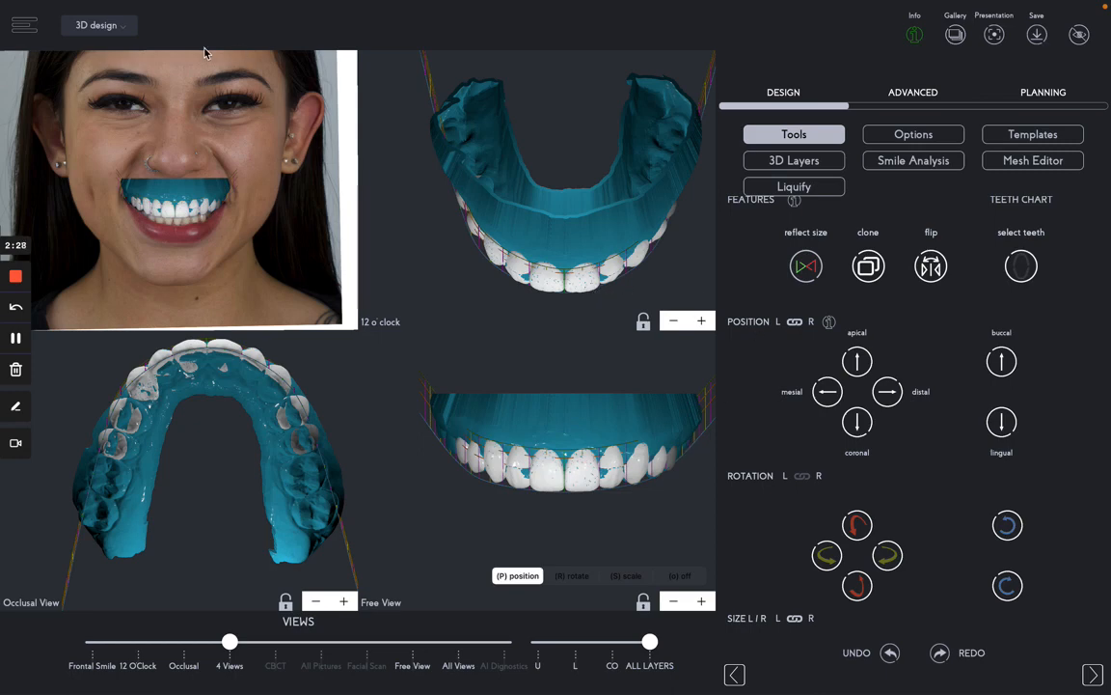
# - Switch from 3D design to the MockUp & Shells workflow and show CAD Presets
pyautogui.click(122, 32)
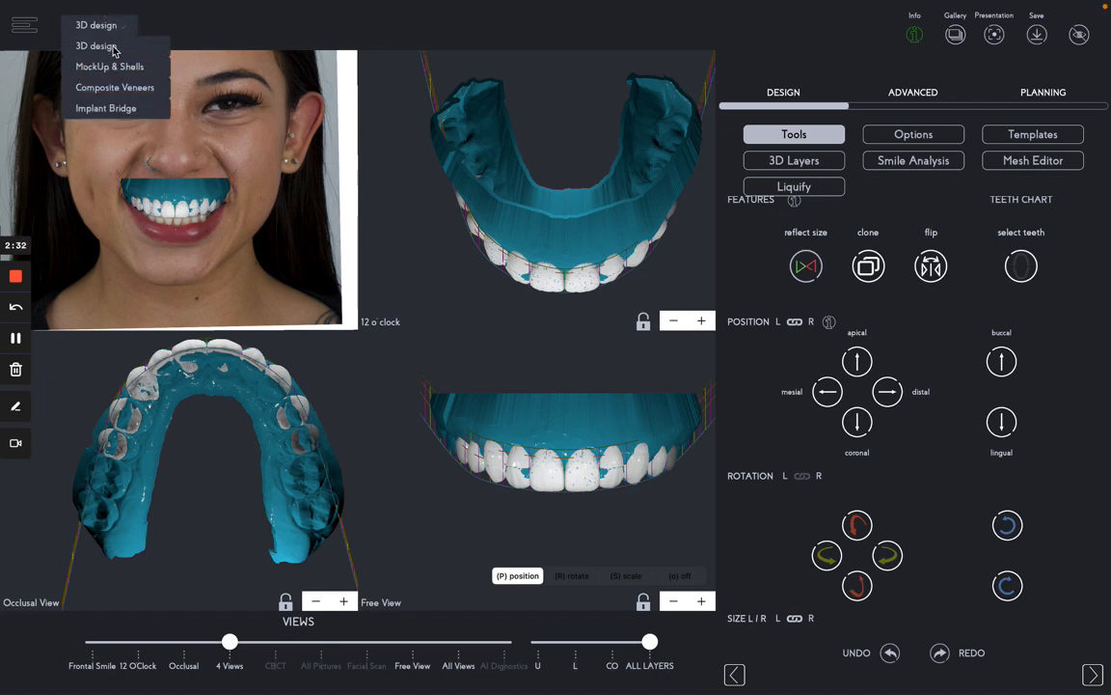
pyautogui.click(114, 67)
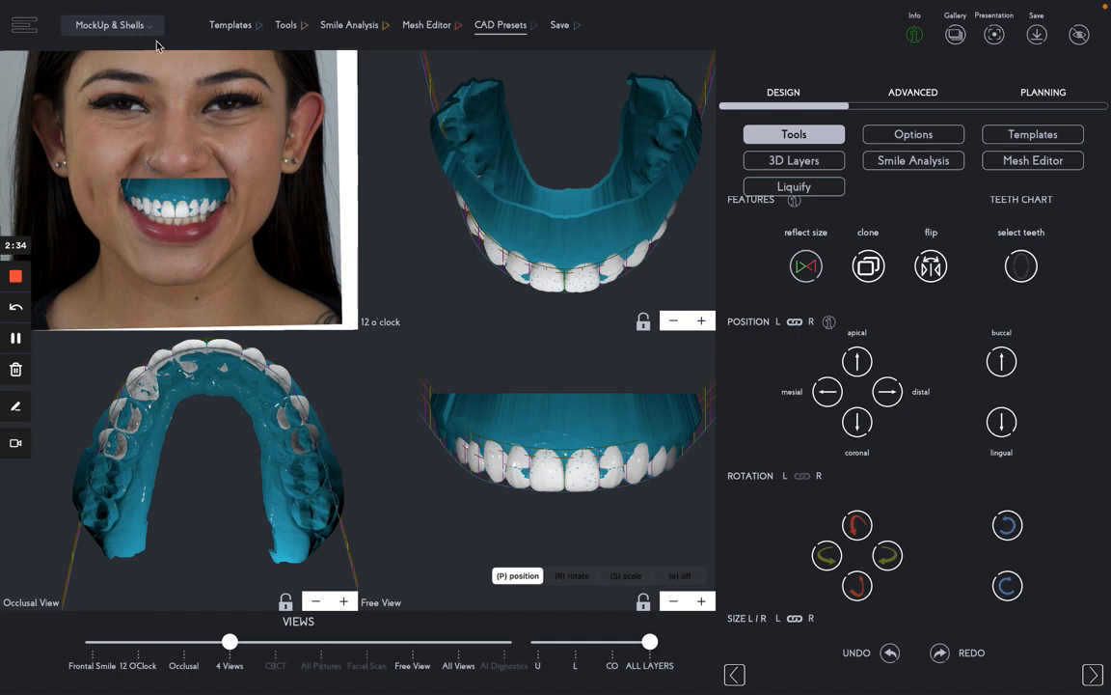
pyautogui.click(512, 31)
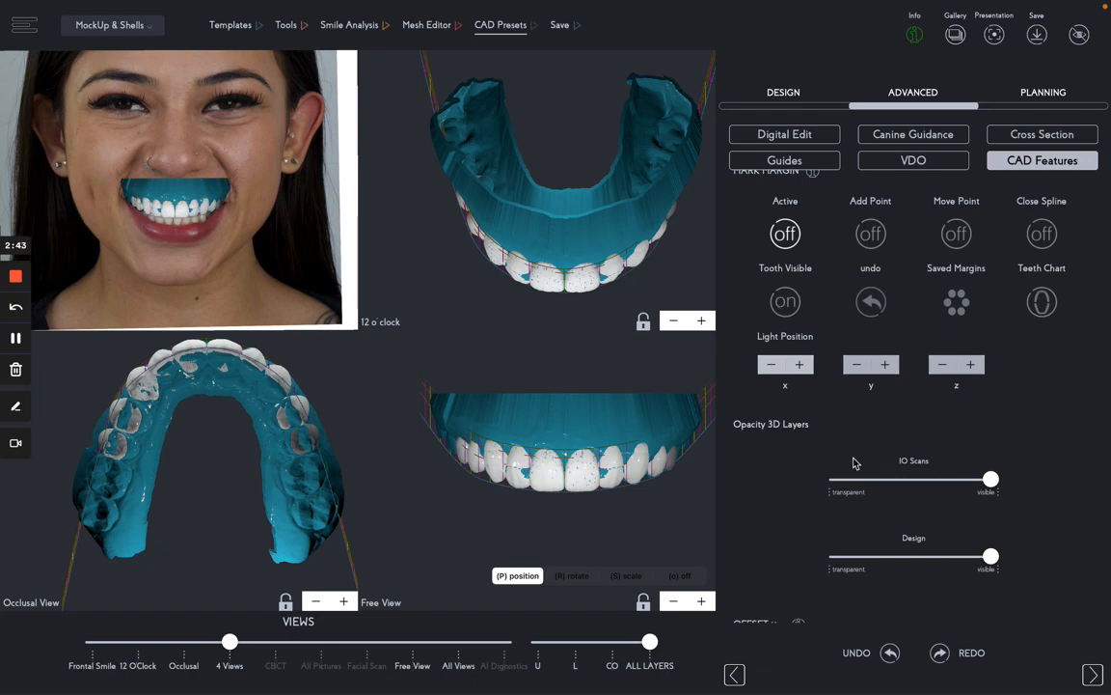
# - Open the Delete Created CAD Objects list showing STL_thickness-1 and Motivational Mockup Maxilla-1
pyautogui.scroll(-3, 854, 463)
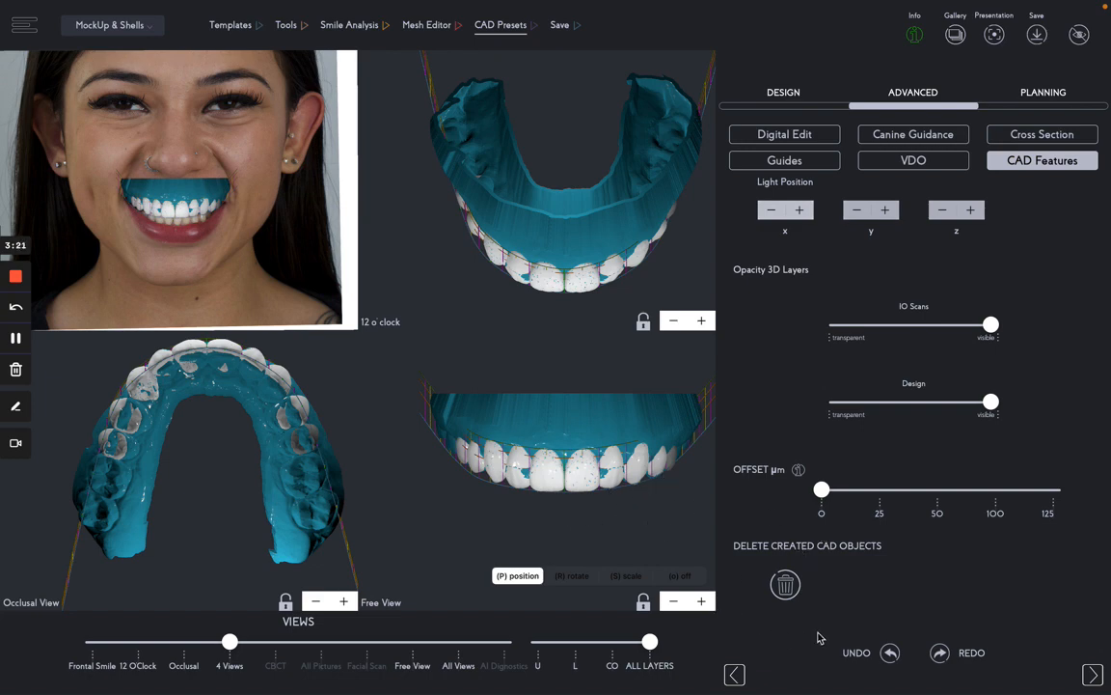
pyautogui.click(786, 587)
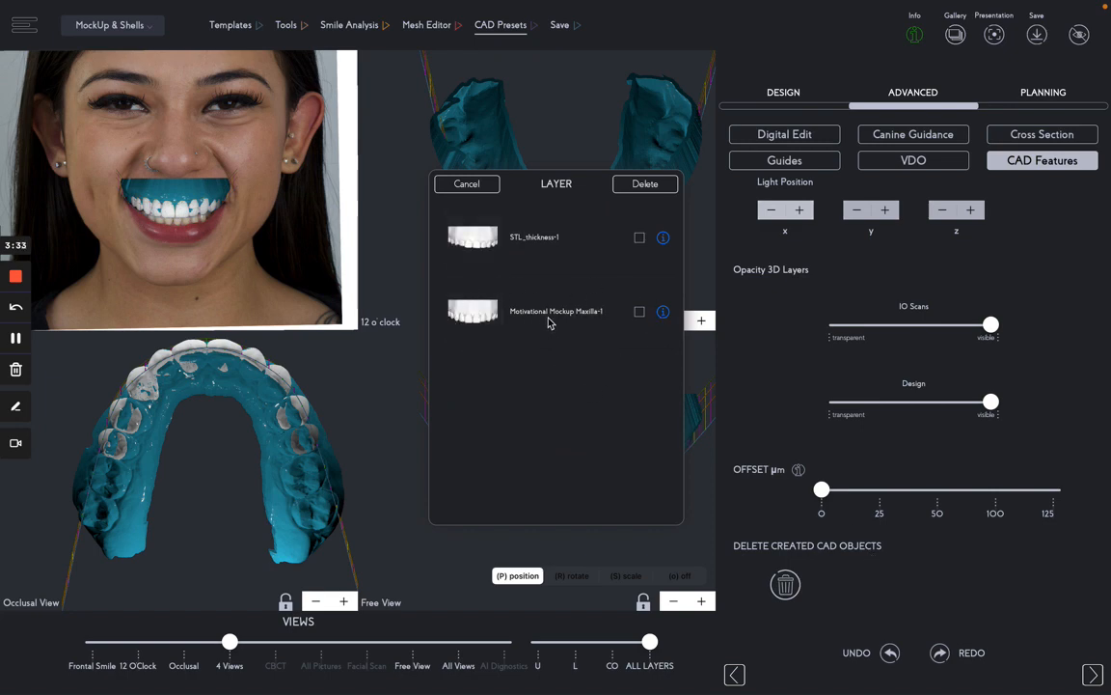
# - Mark Motivational Mockup Maxilla-1, delete it and confirm the deletion
pyautogui.click(637, 315)
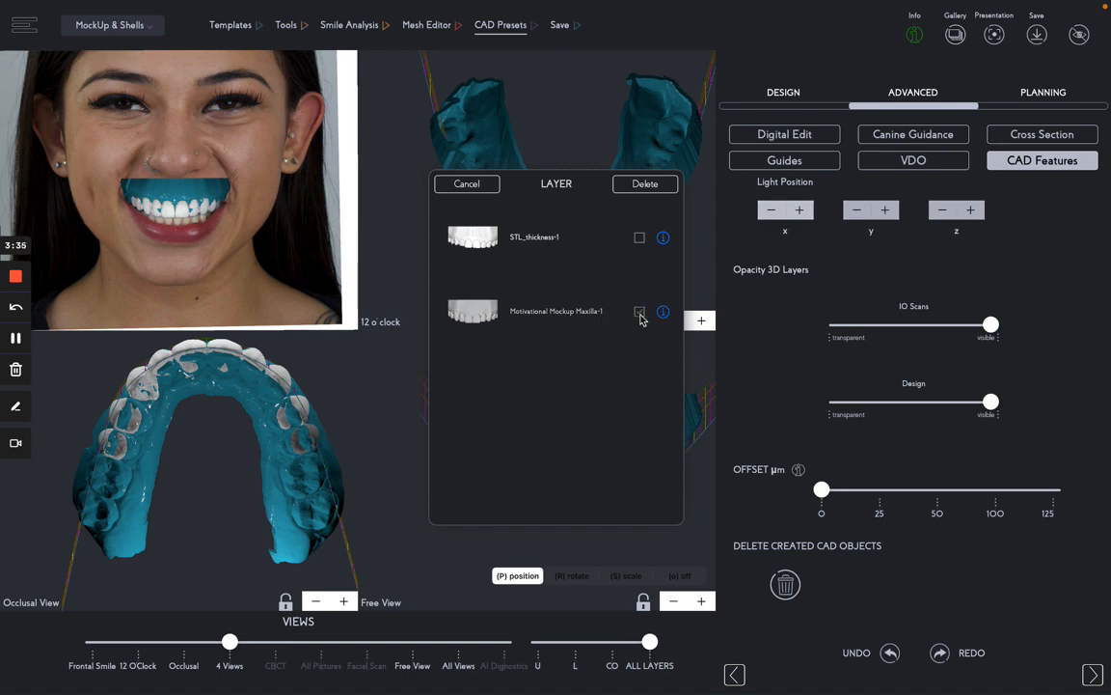
pyautogui.click(643, 187)
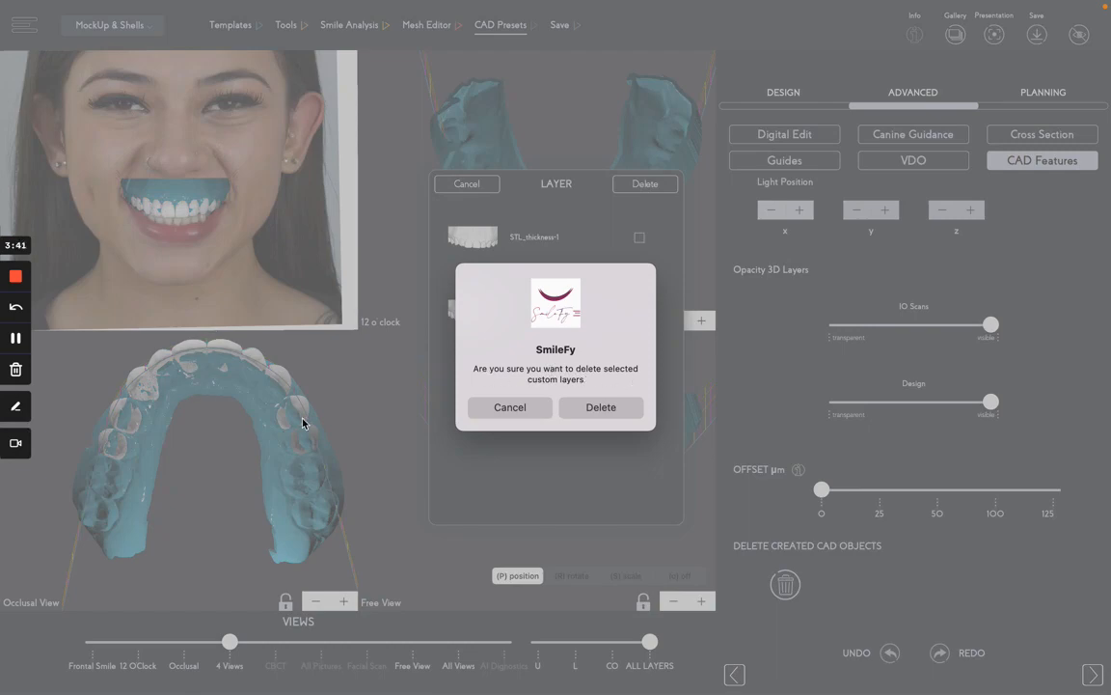
pyautogui.click(597, 410)
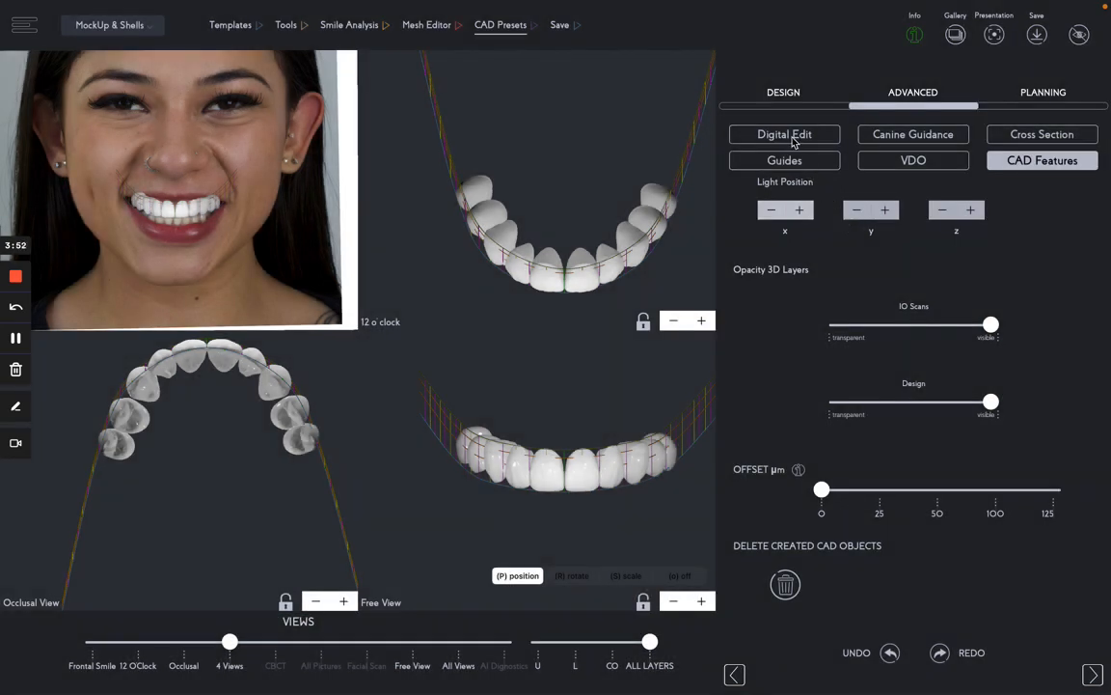
# - Reopen 3D Layers and drag the STL_thickness-1 Generated Objects slider to fully visible
pyautogui.click(787, 93)
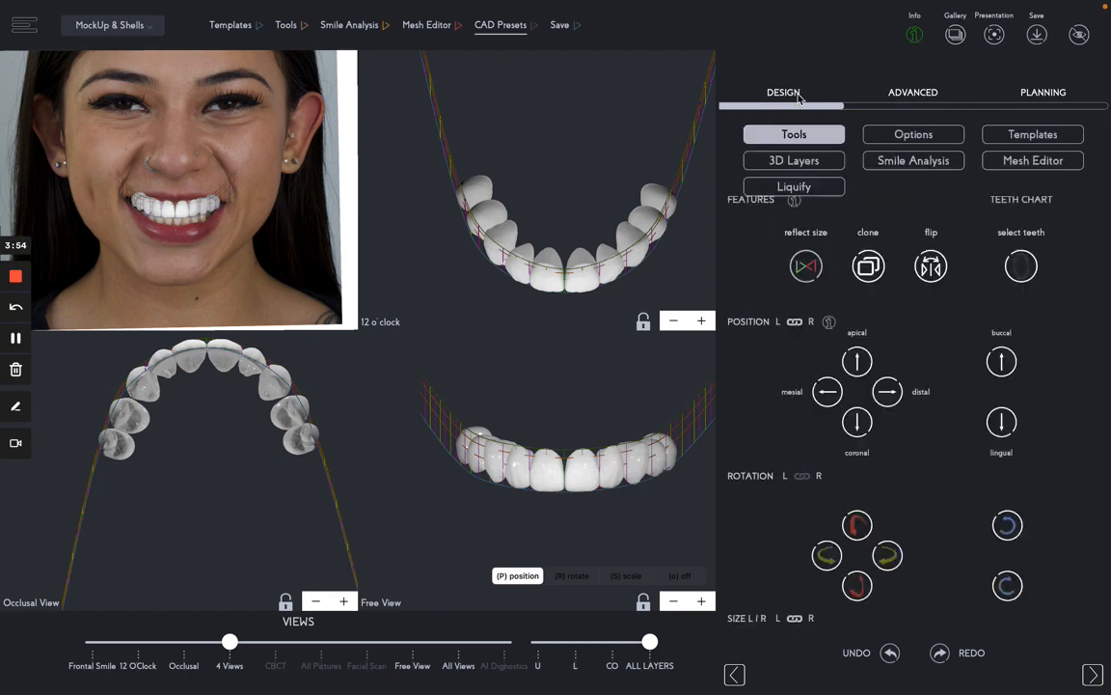
pyautogui.click(792, 164)
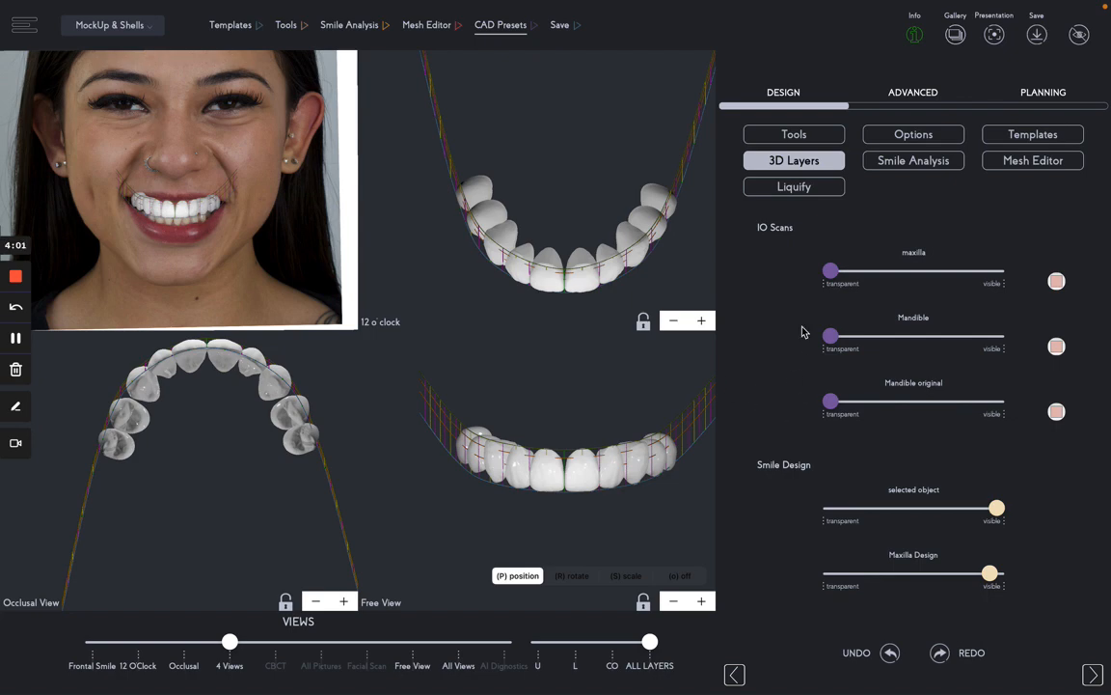
pyautogui.scroll(-5, 790, 306)
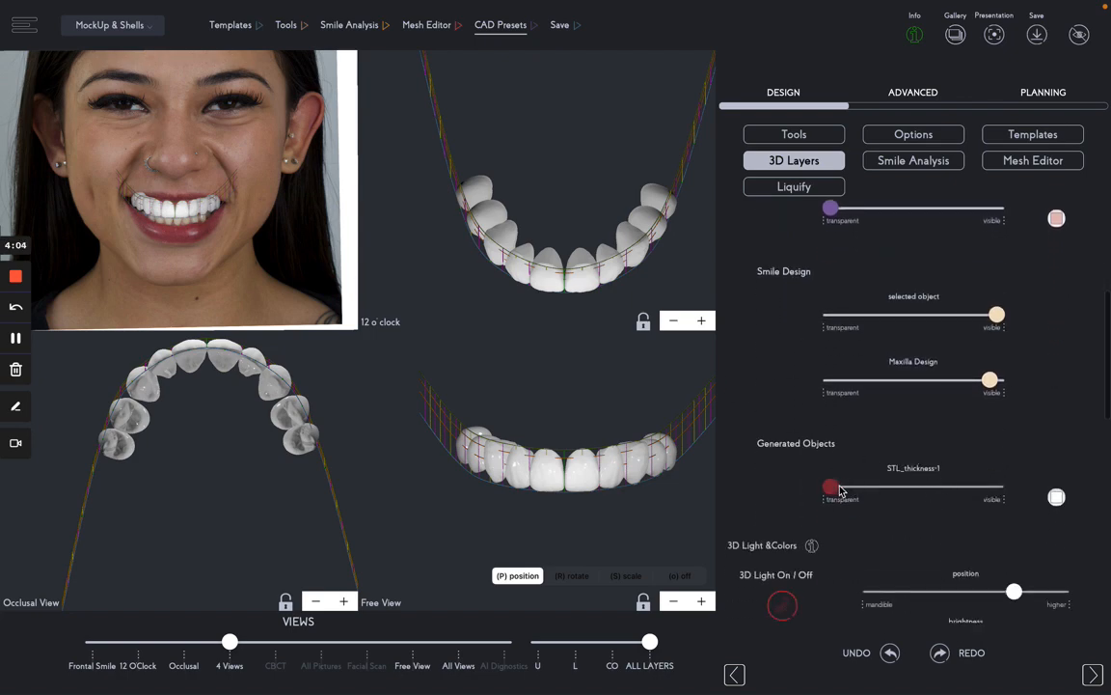
pyautogui.moveTo(832, 486); pyautogui.dragTo(784, 493)
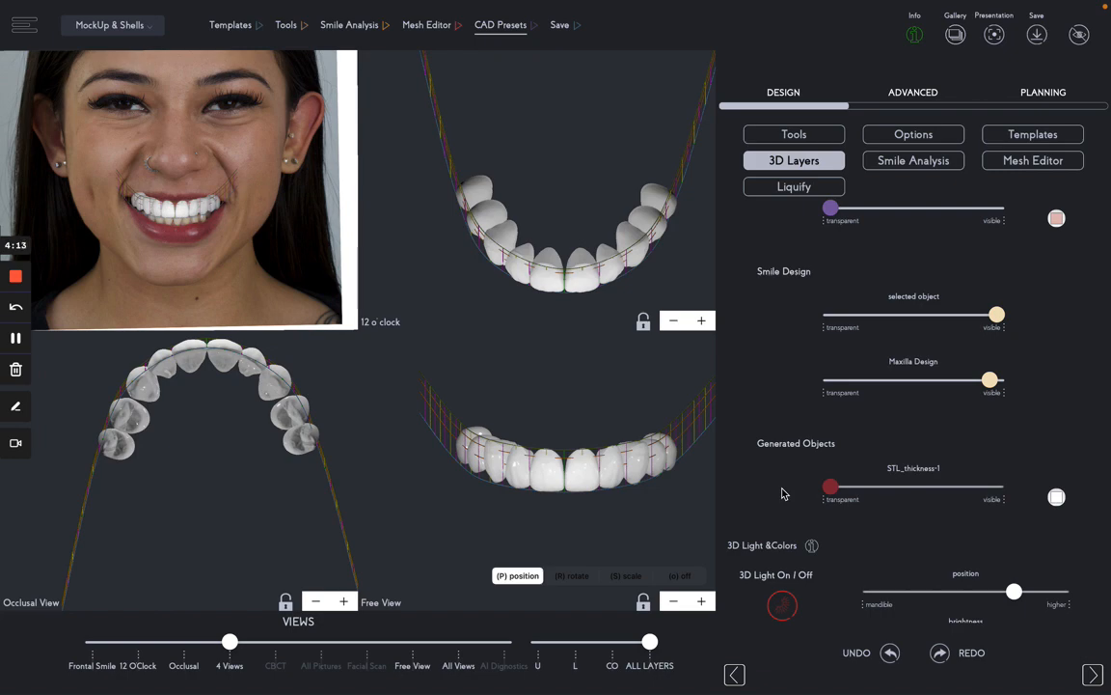
pyautogui.moveTo(783, 493); pyautogui.dragTo(1009, 494)
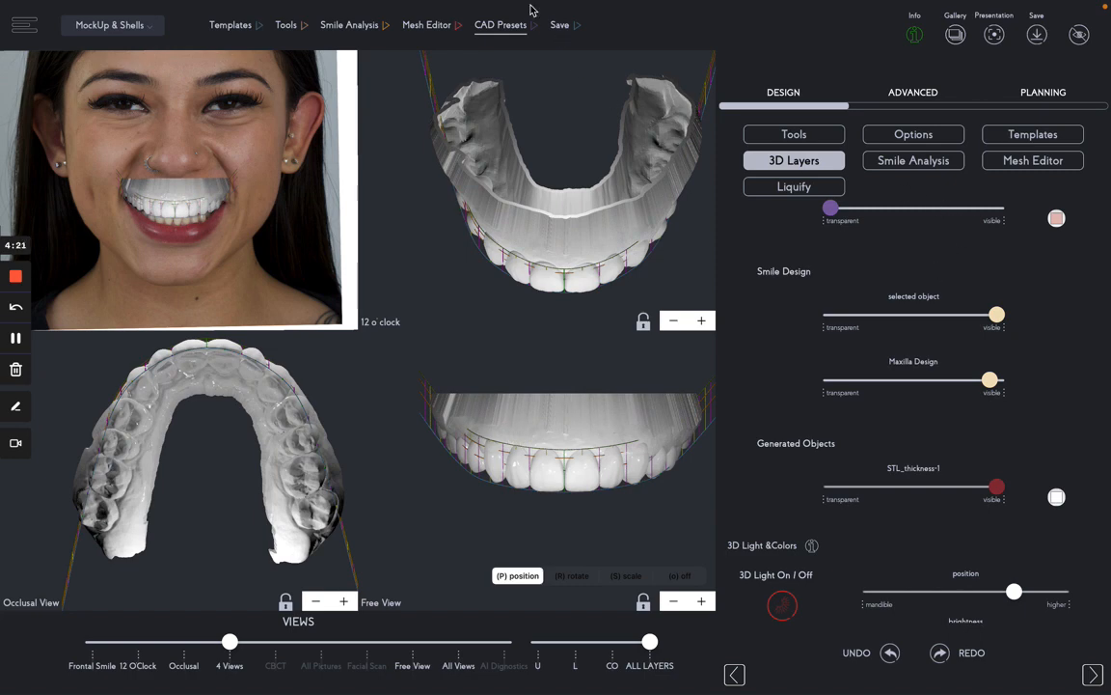
# - Regenerate Motivational Mockup Maxilla-1 with the Mockup CAD preset
pyautogui.click(512, 29)
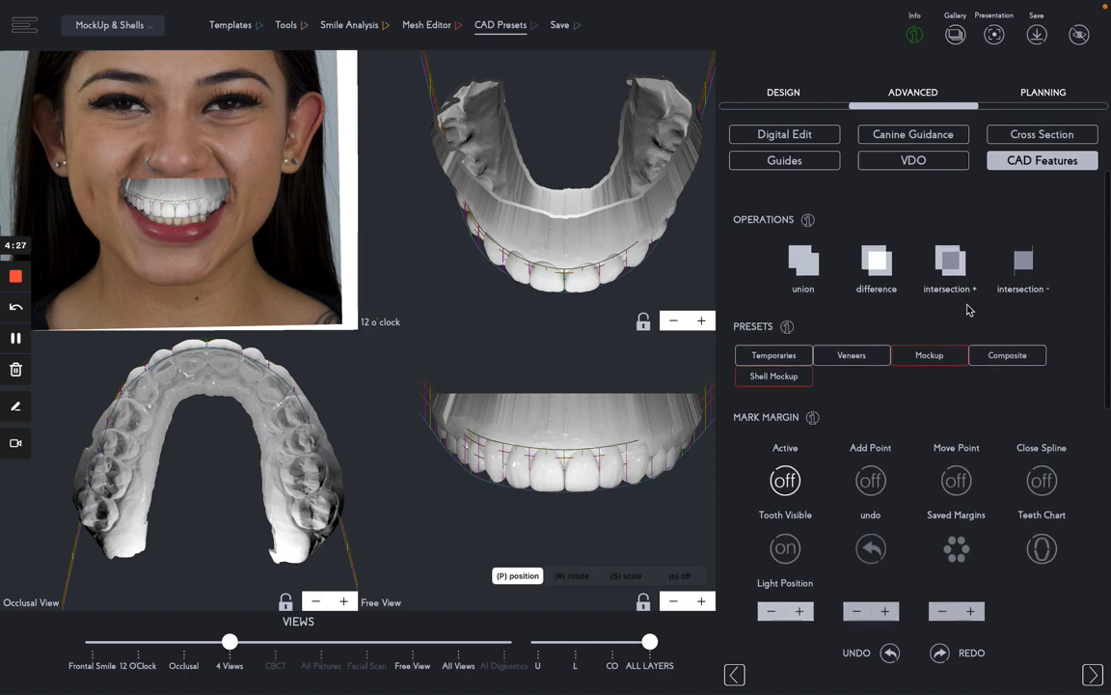
pyautogui.click(933, 359)
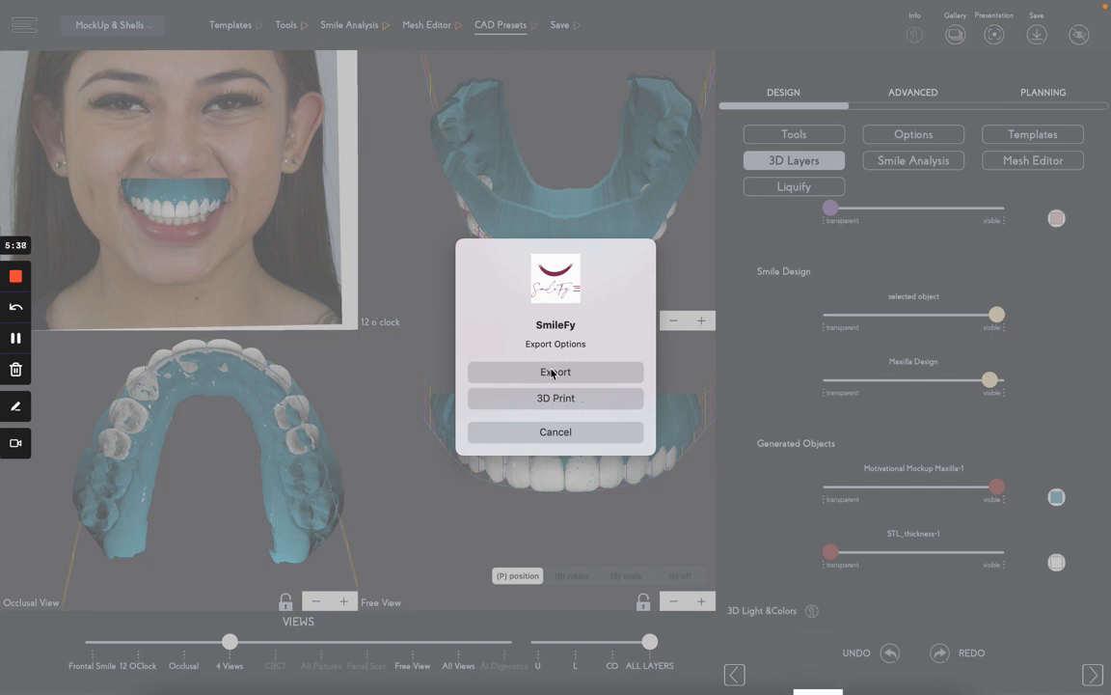
# - Export the regenerated mockup to the Desktop as 'carol mockup'
pyautogui.click(547, 373)
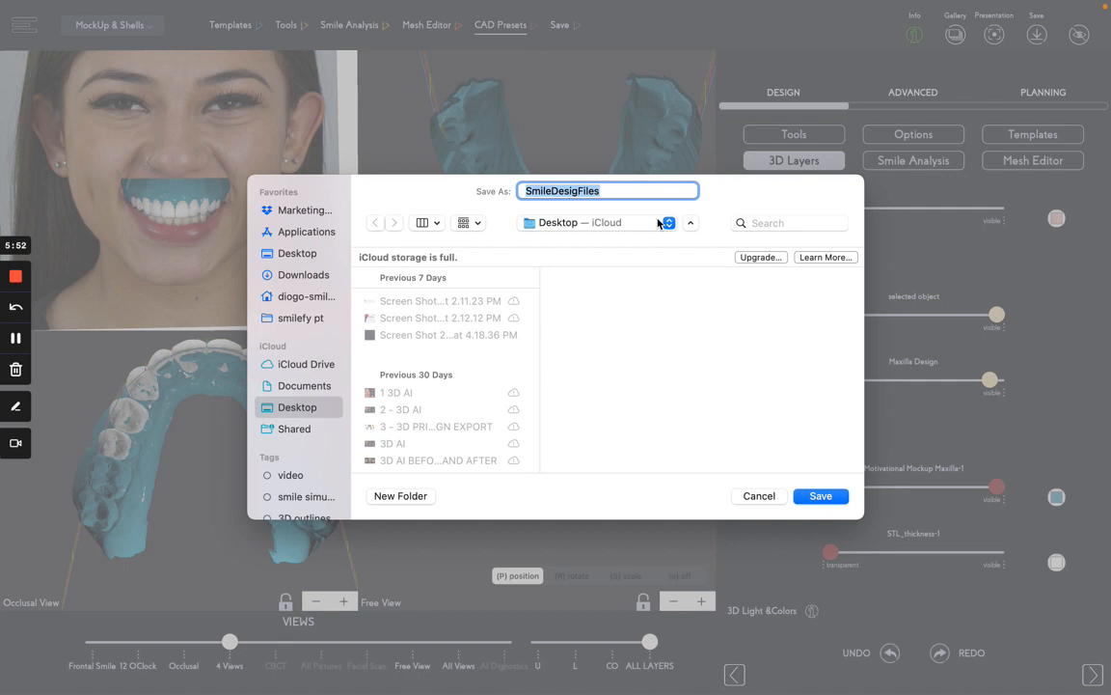
pyautogui.write('carol mo')
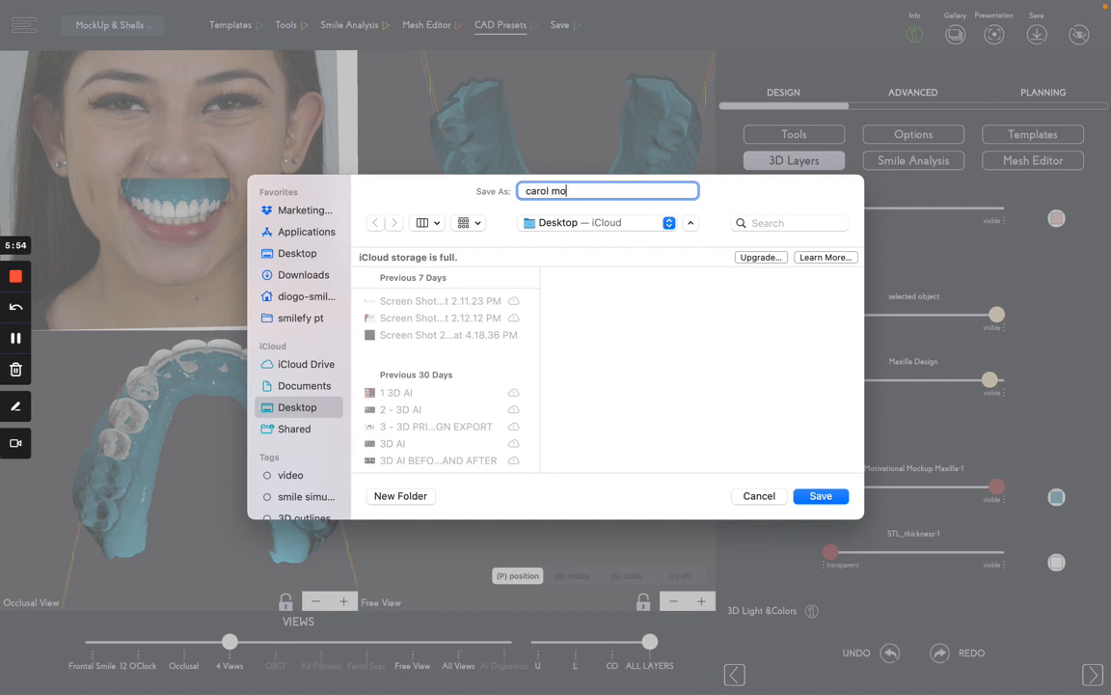
pyautogui.write('ckup')
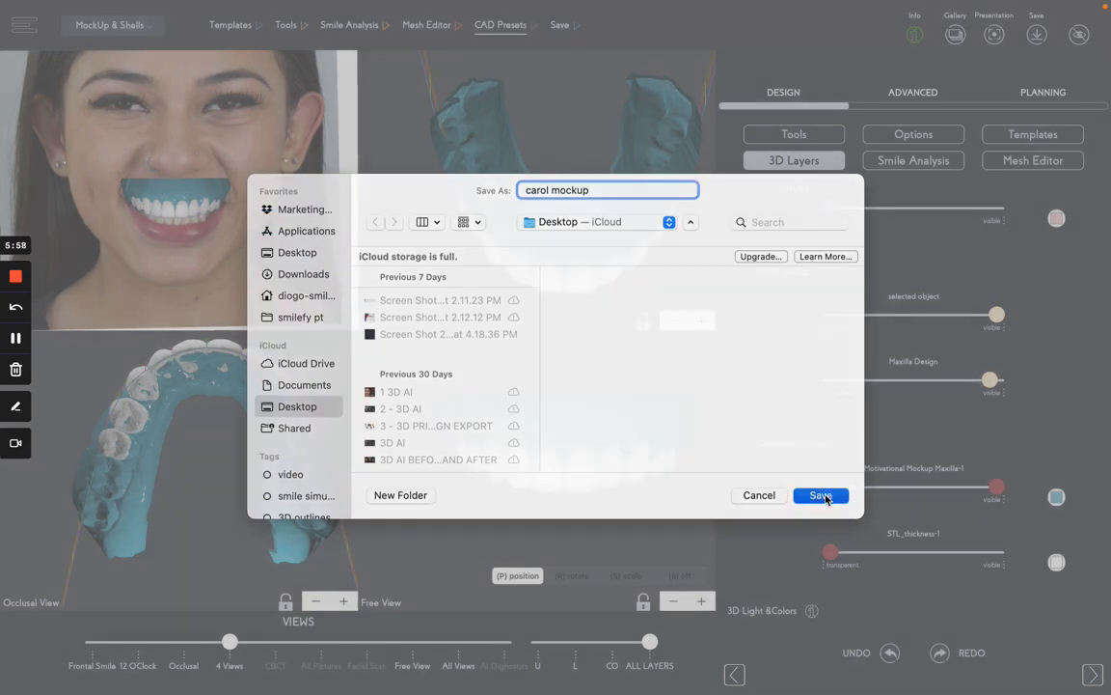
pyautogui.click(821, 496)
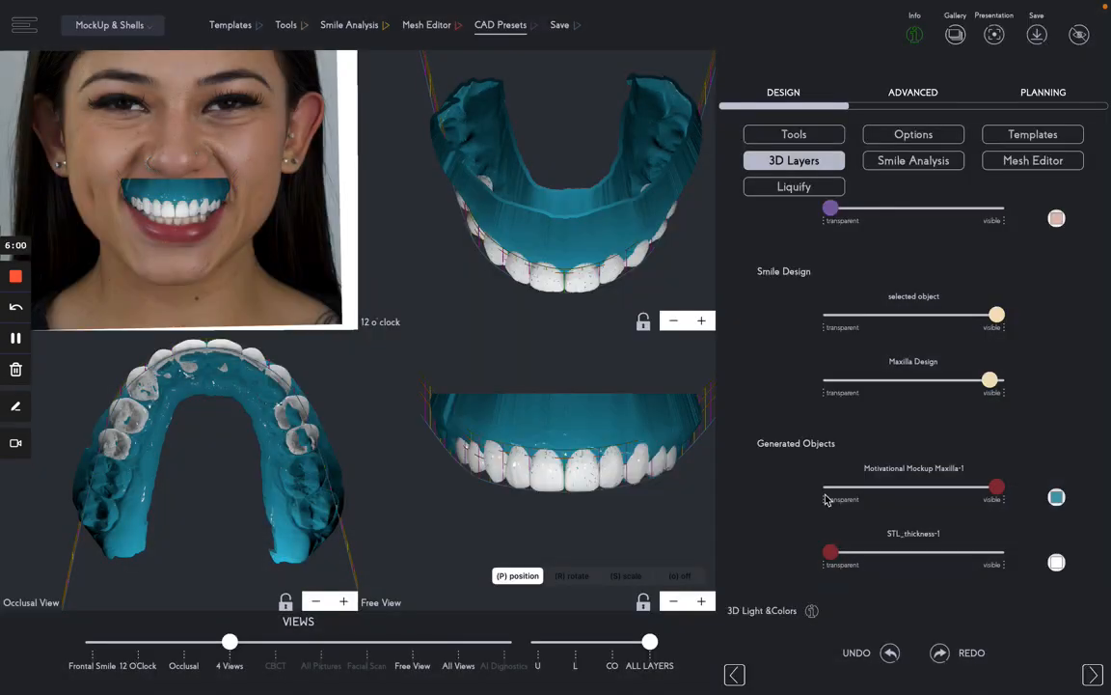